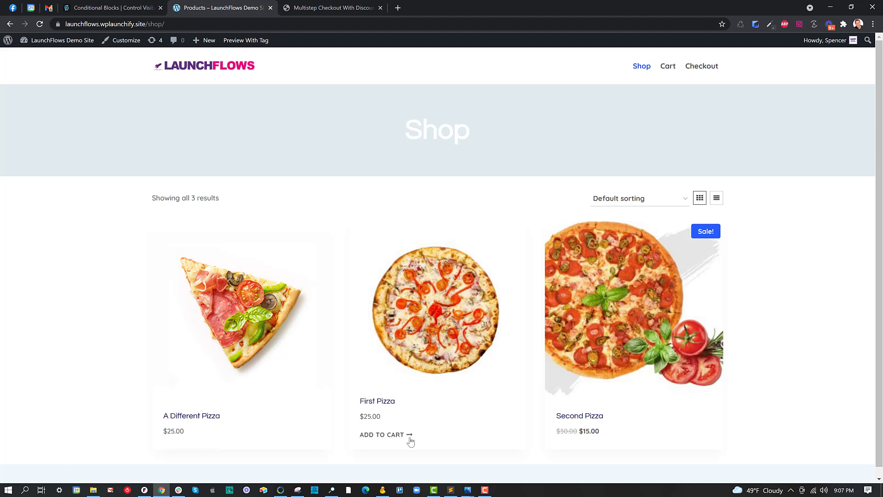
Add First Pizza to the cart and open the checkout to examine the order.
click(404, 435)
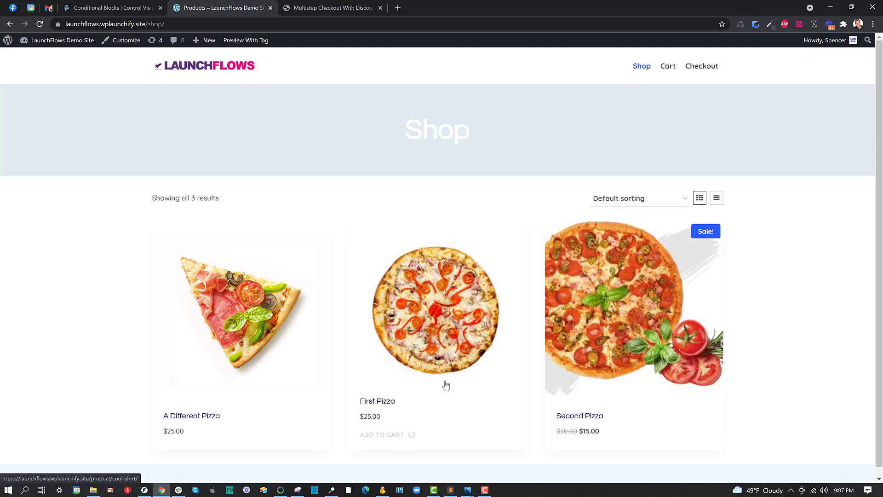
click(693, 67)
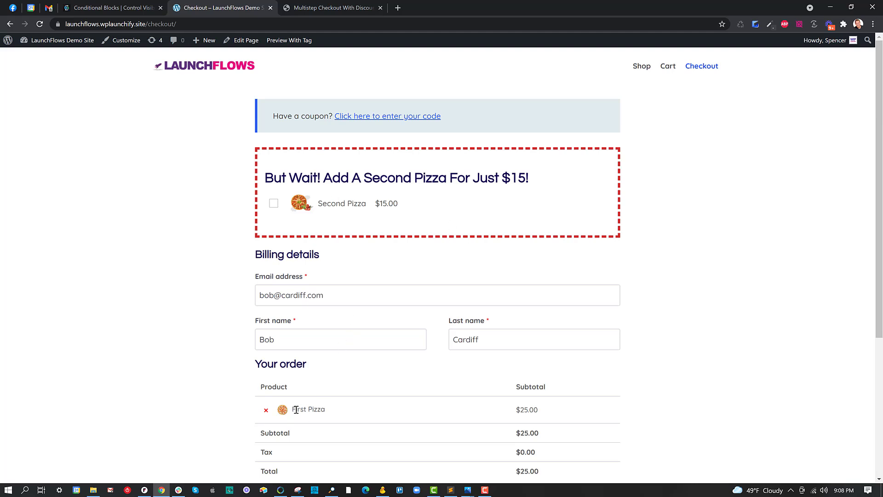
drag(296, 410, 329, 412)
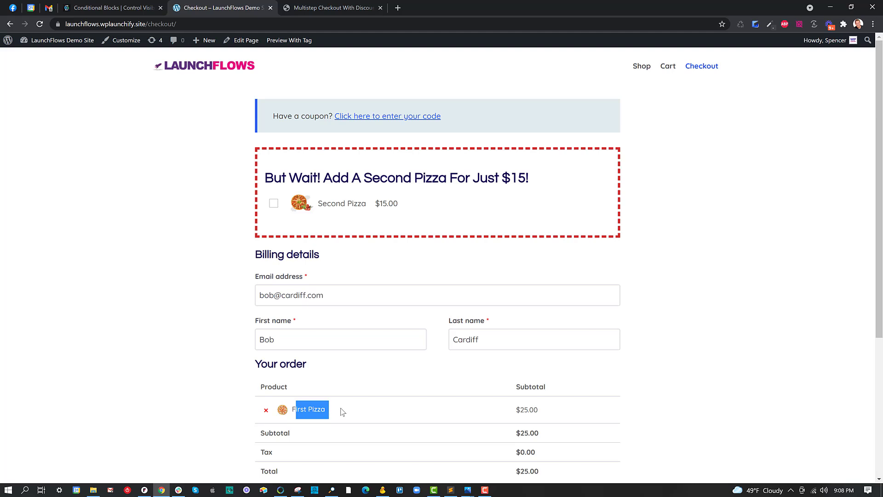
Accept the Second Pizza offer at checkout and check both products in the order table.
click(273, 205)
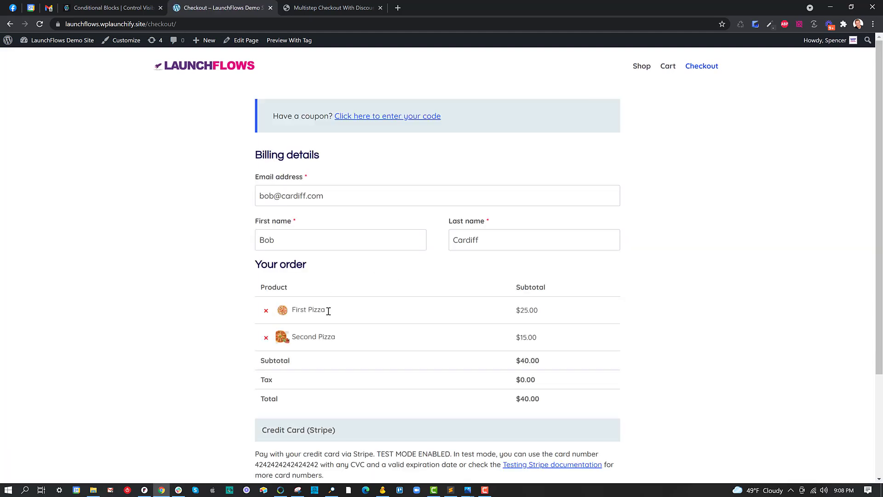
drag(324, 309, 291, 310)
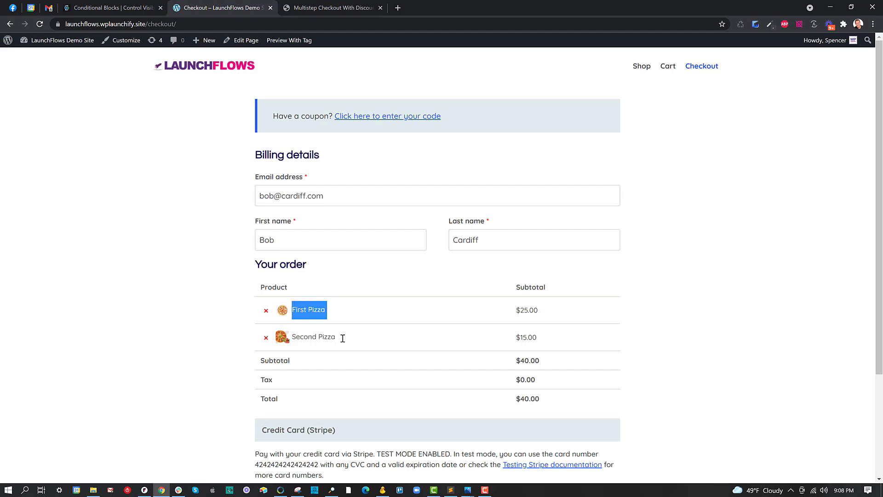
drag(342, 338, 296, 336)
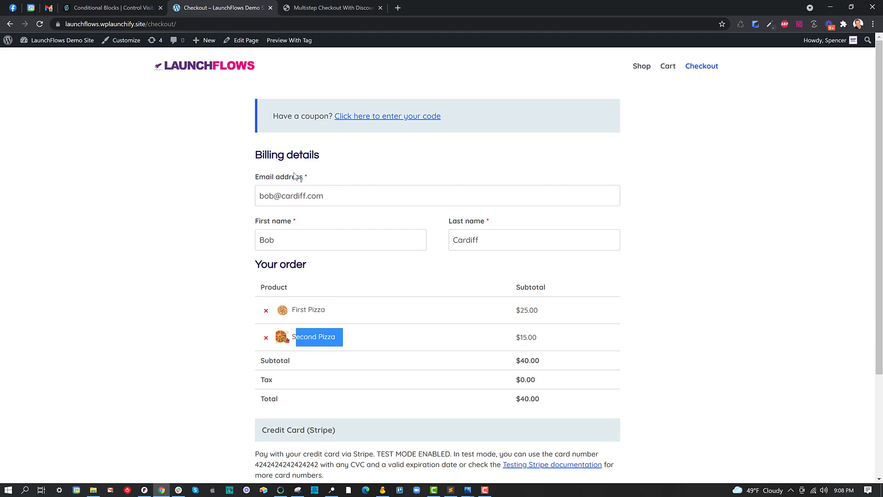
Remove Second Pizza and First Pizza from the order and return to the shop.
click(266, 337)
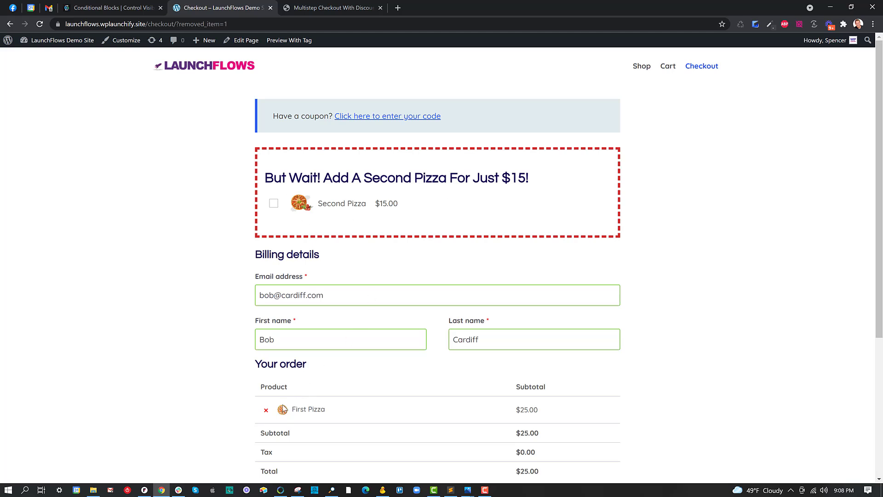
click(266, 410)
click(645, 67)
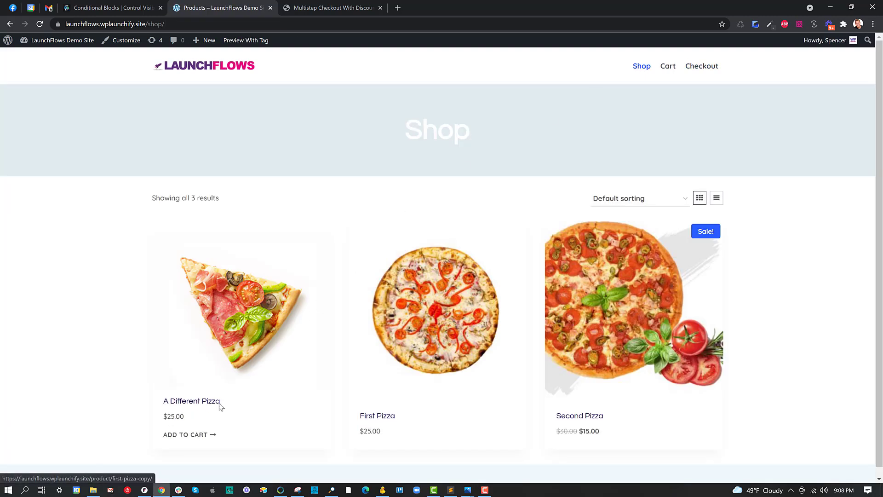
Add A Different Pizza to the cart and open the checkout to check whether the Second Pizza offer appears.
click(202, 435)
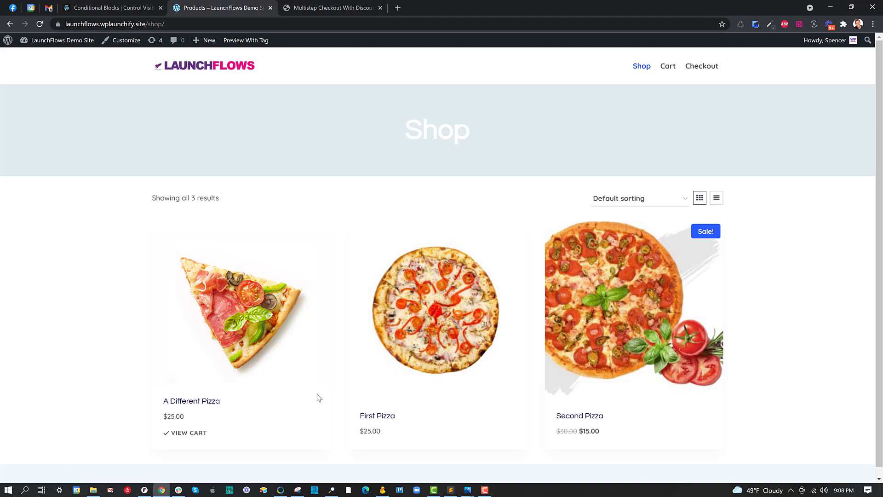
click(692, 67)
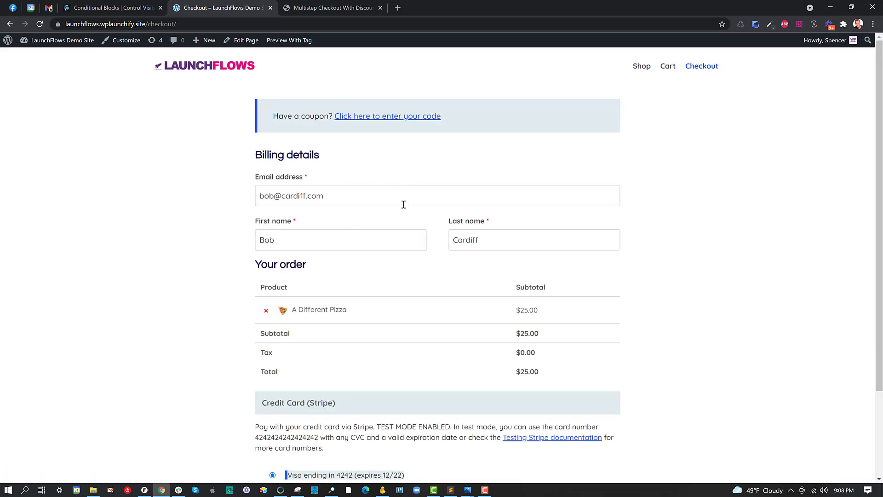
drag(352, 311, 304, 313)
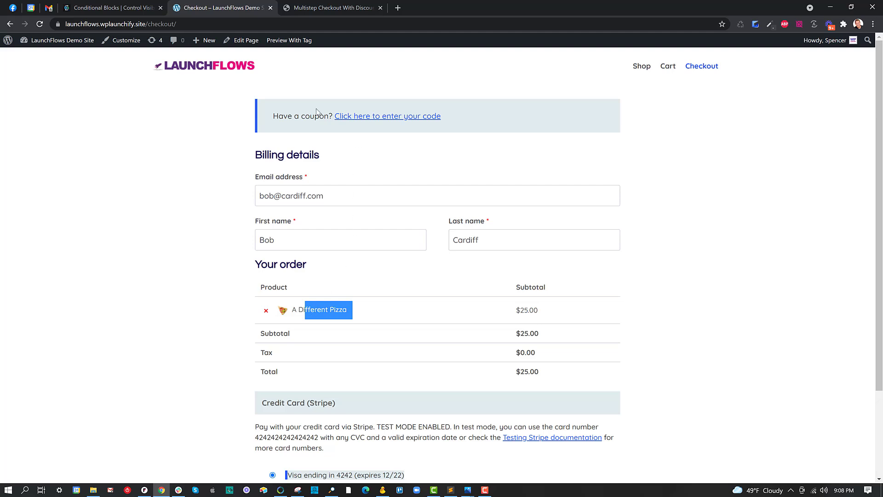
Open the Checkout page for editing and highlight the product ID in the order bump shortcode.
click(251, 44)
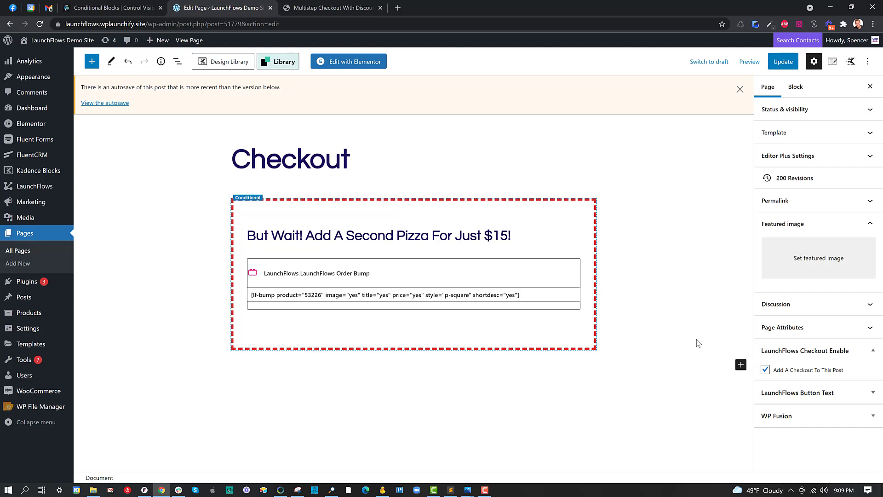
click(764, 372)
drag(302, 297, 321, 298)
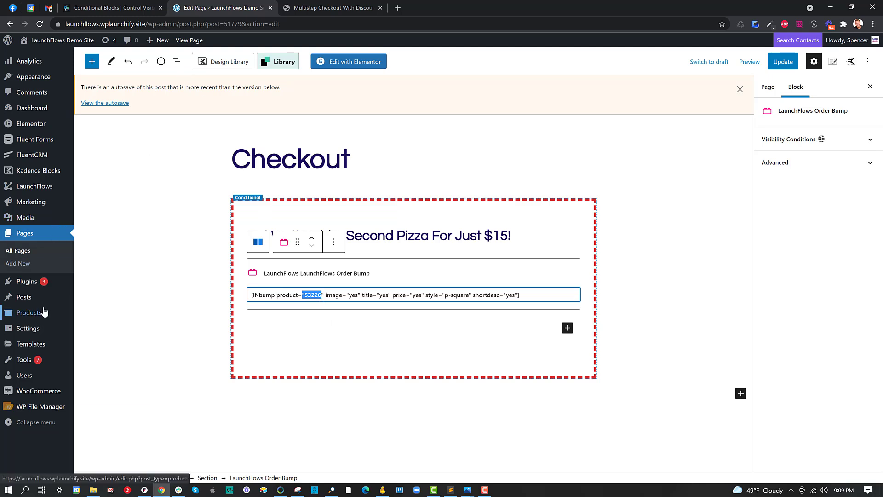
Open the product list in a new browser tab and look up the ID of Second Pizza.
right_click(87, 314)
click(105, 321)
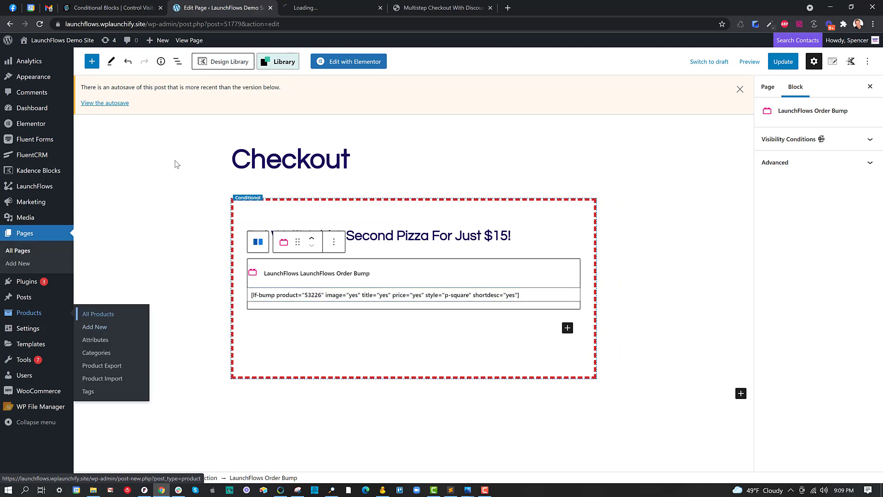
click(324, 8)
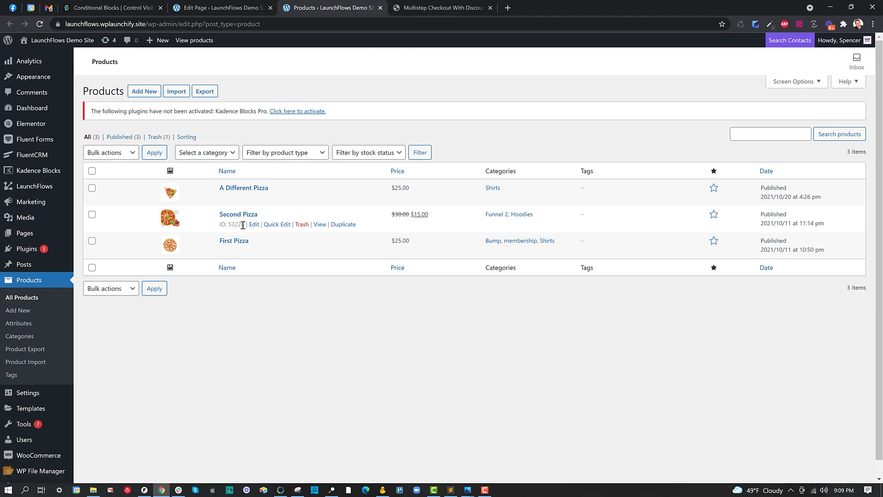
double_click(236, 224)
Return to the Checkout page editor, select the Group block around the order bump, and open its visibility condition configuration.
click(244, 8)
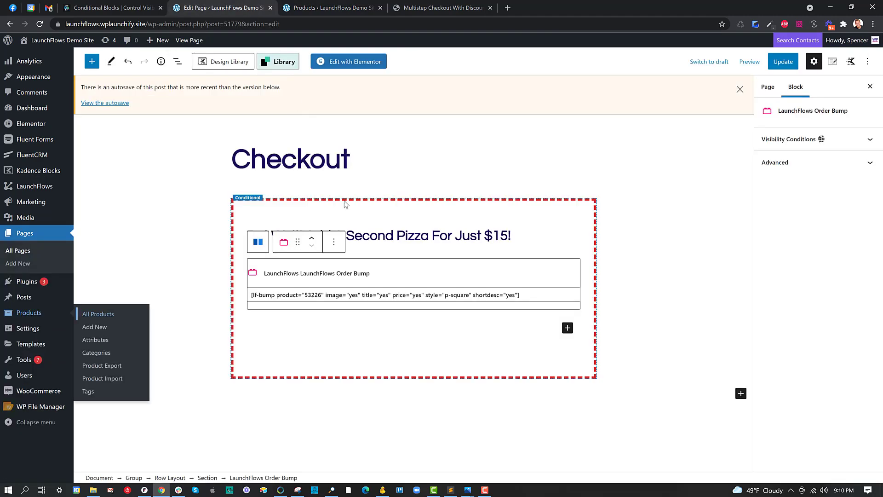
click(606, 246)
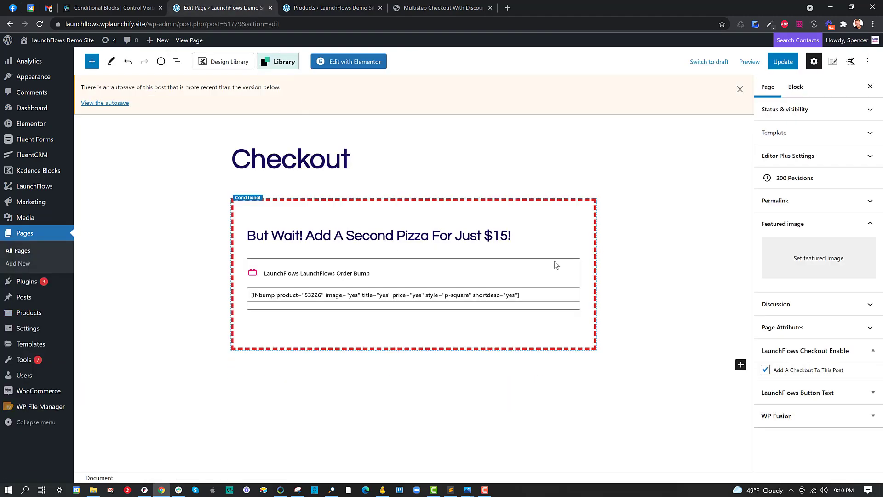
click(532, 233)
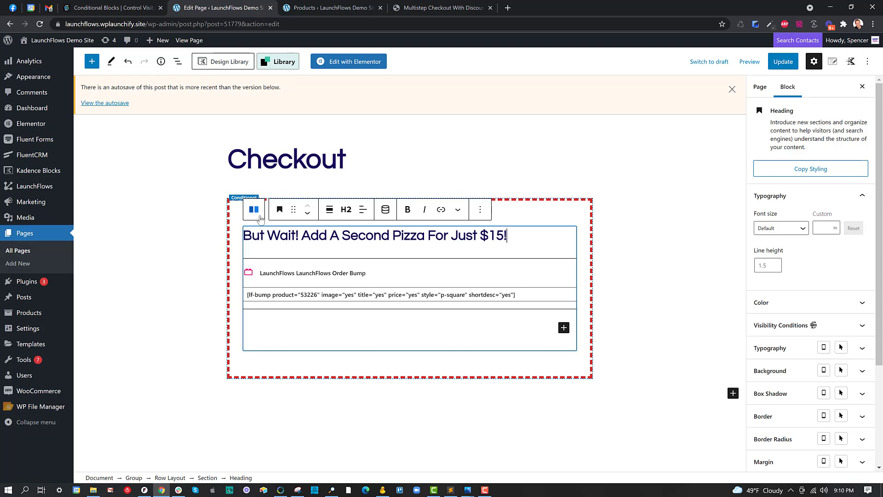
click(177, 63)
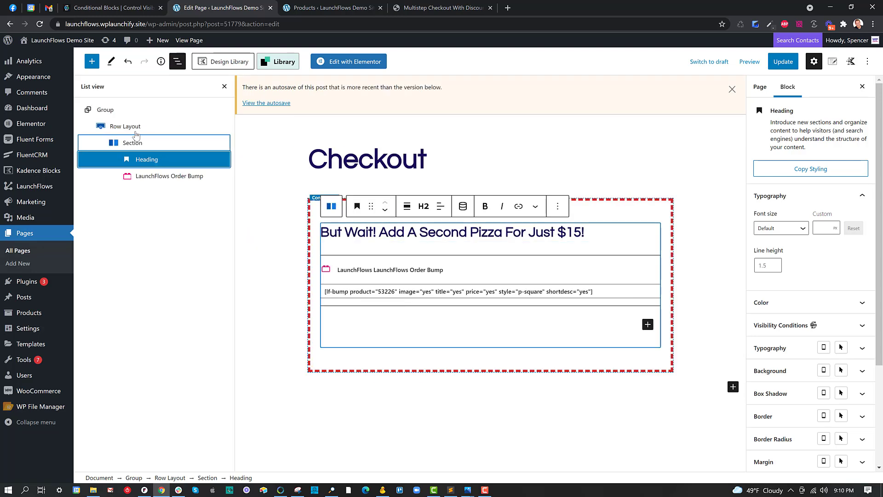
click(102, 110)
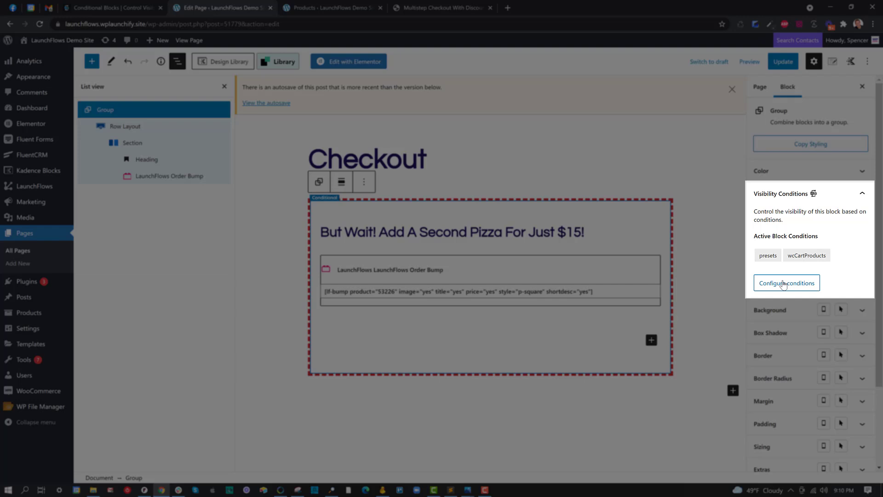
click(783, 283)
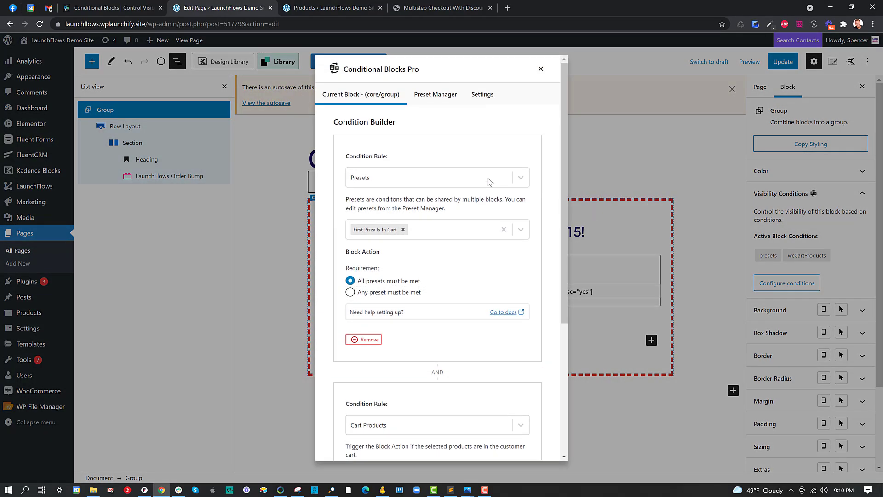
Change the group's first condition rule to Cart Products and select First Pizza as its product.
click(412, 176)
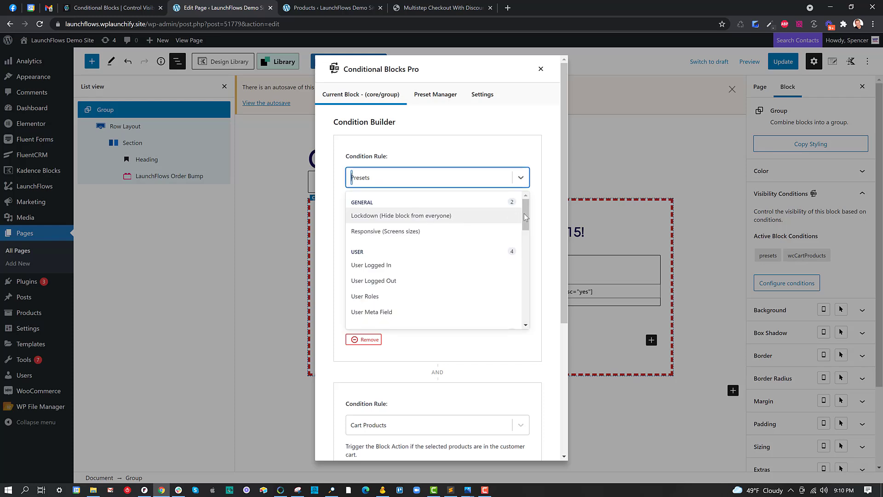
drag(525, 213, 529, 314)
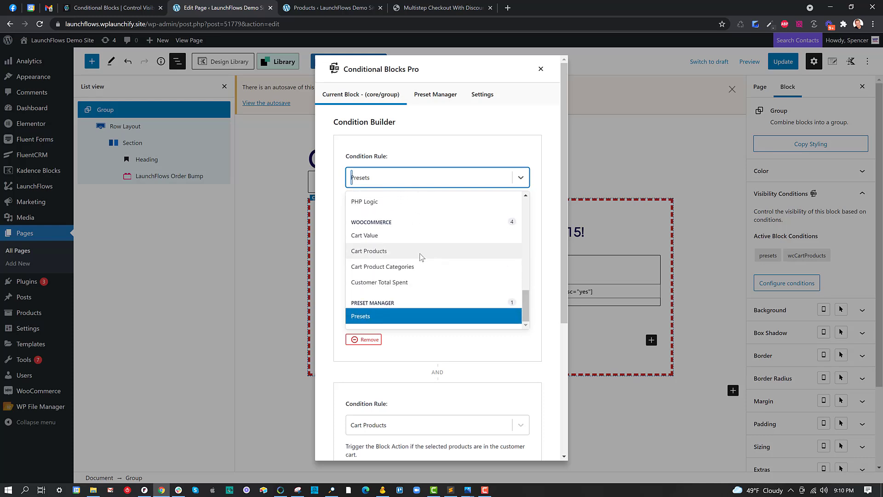
click(390, 252)
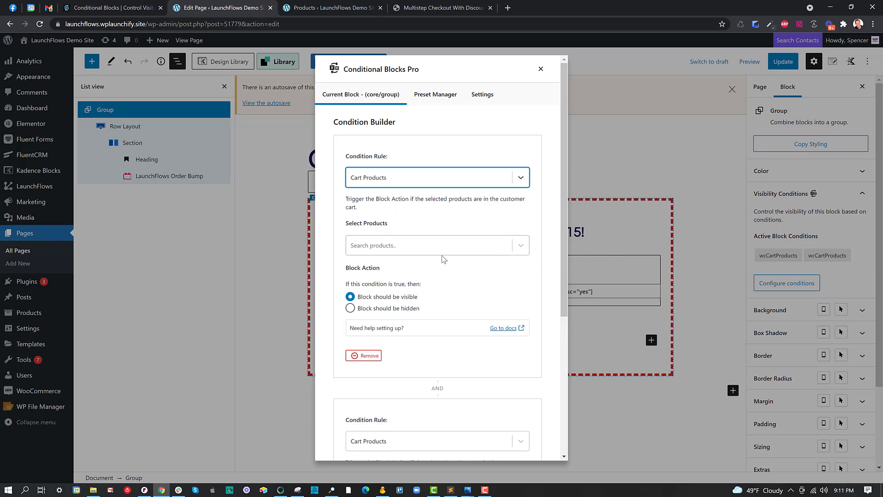
click(403, 249)
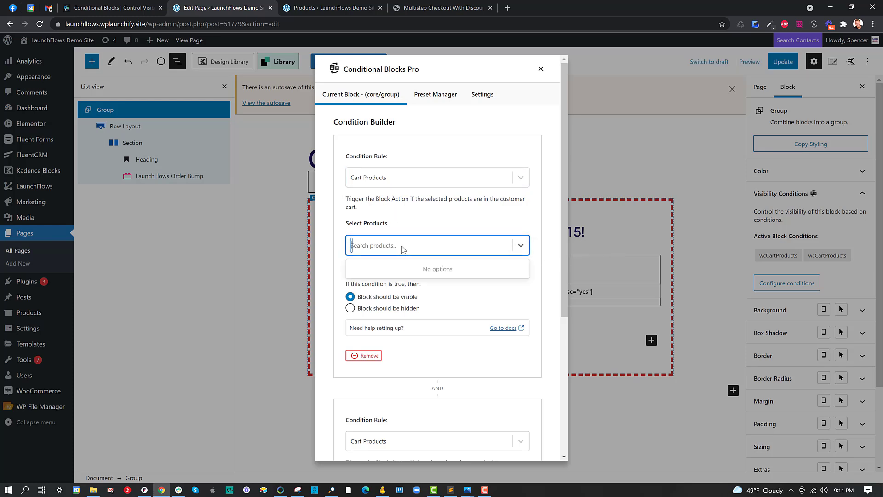
text(first)
click(397, 271)
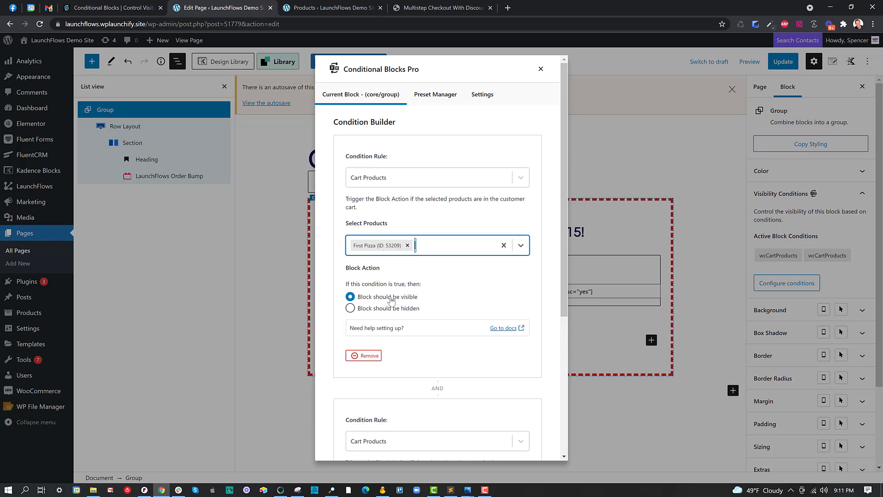
Review the Cart Products rule for Second Pizza and the settings of the First Pizza Is In Cart preset.
scroll(446, 295, down, 4)
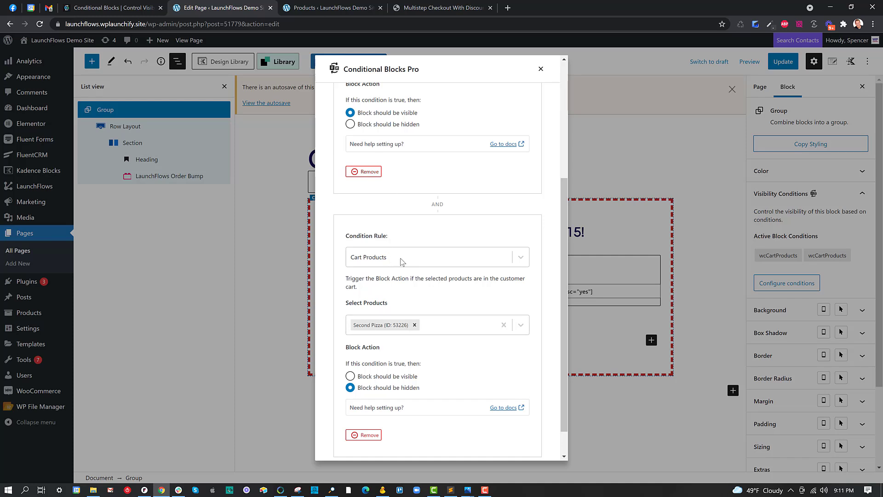
scroll(428, 257, up, 4)
click(428, 244)
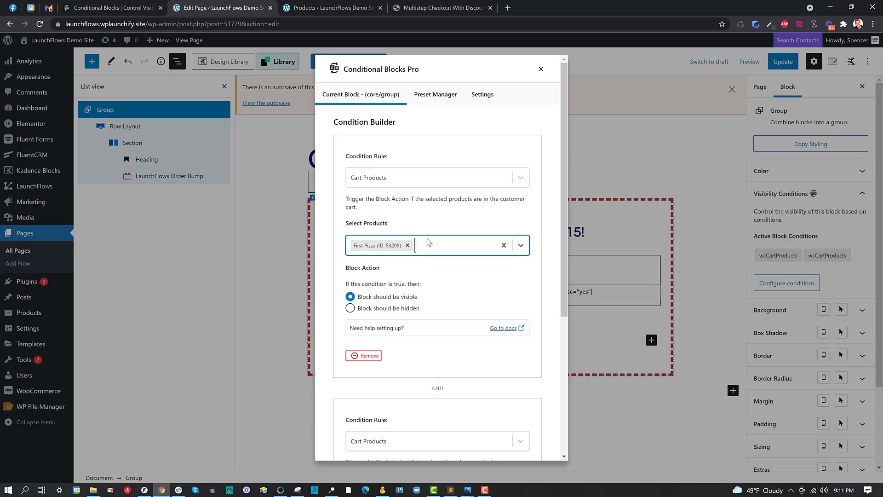
click(435, 95)
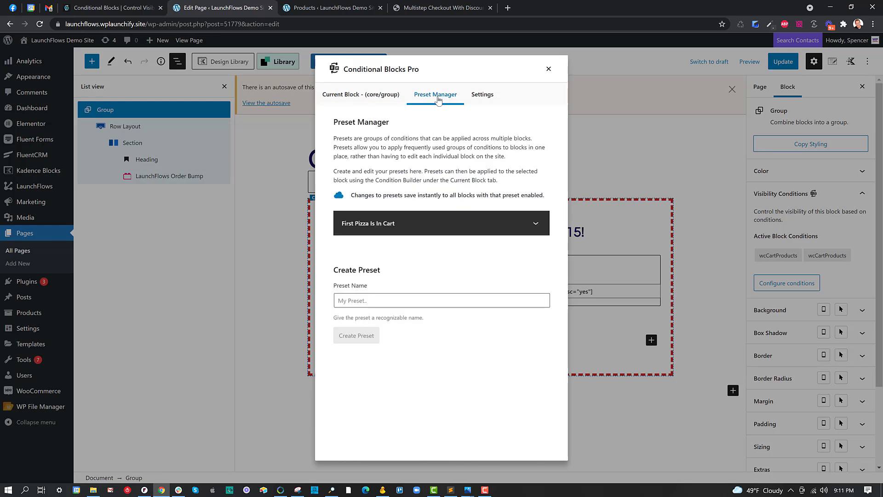
click(538, 228)
scroll(538, 227, down, 2)
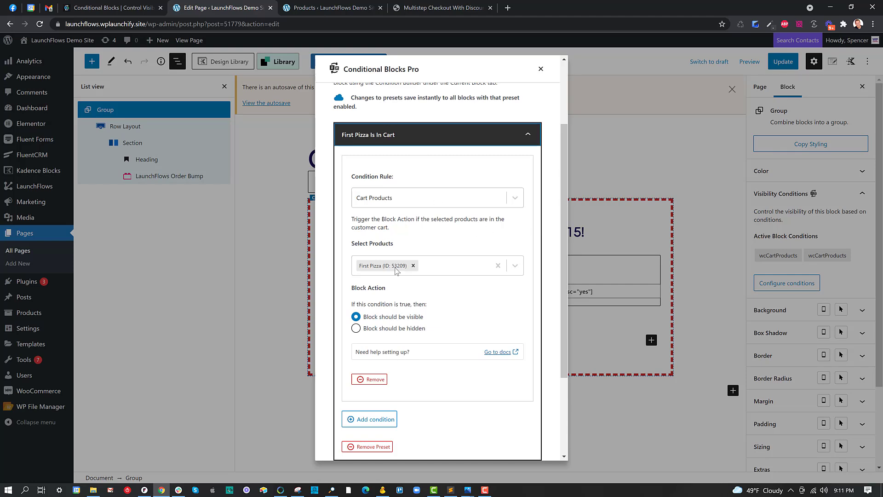
scroll(392, 237, up, 2)
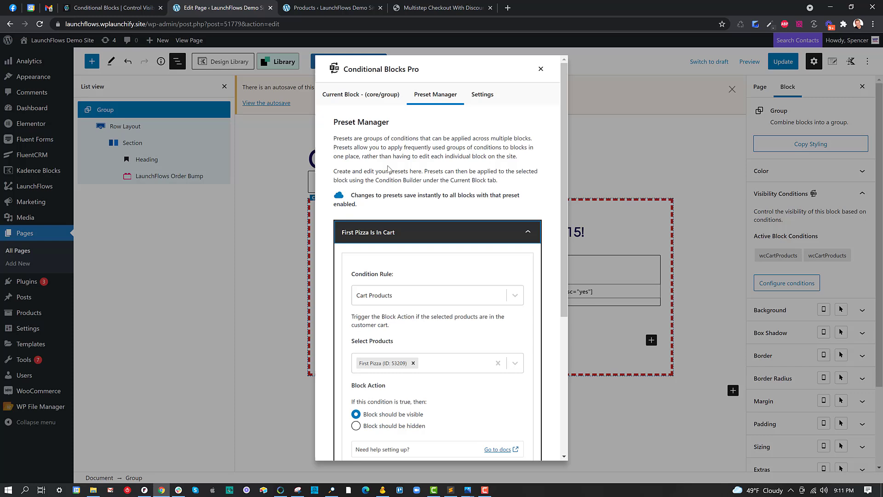
Set the group's first condition rule to Presets with First Pizza Is In Cart and close the condition settings.
click(364, 94)
click(391, 181)
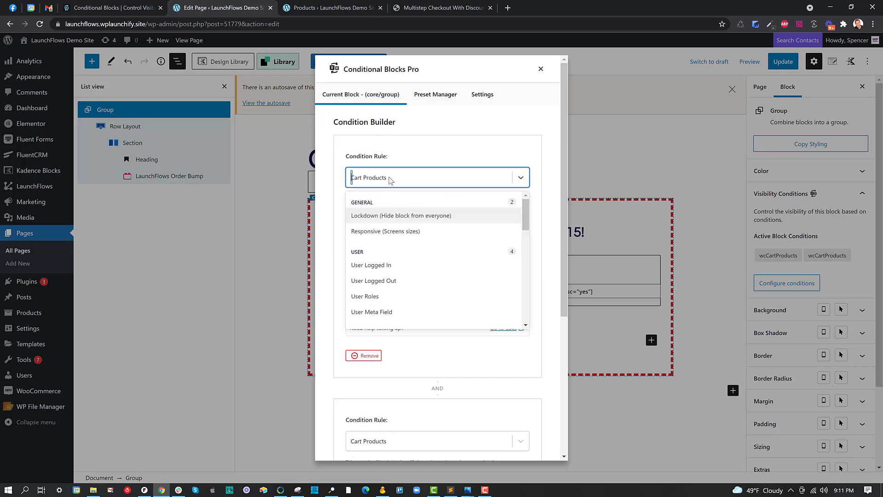
scroll(408, 231, down, 3)
scroll(411, 232, down, 3)
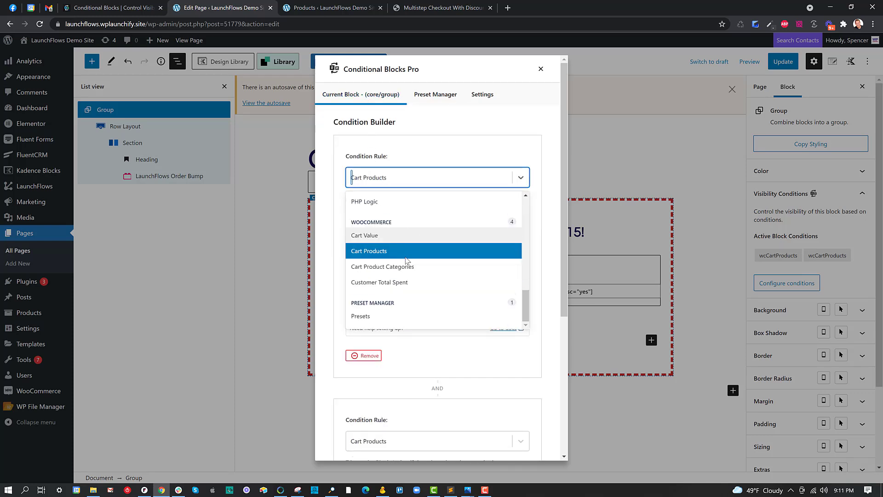
click(379, 317)
click(381, 230)
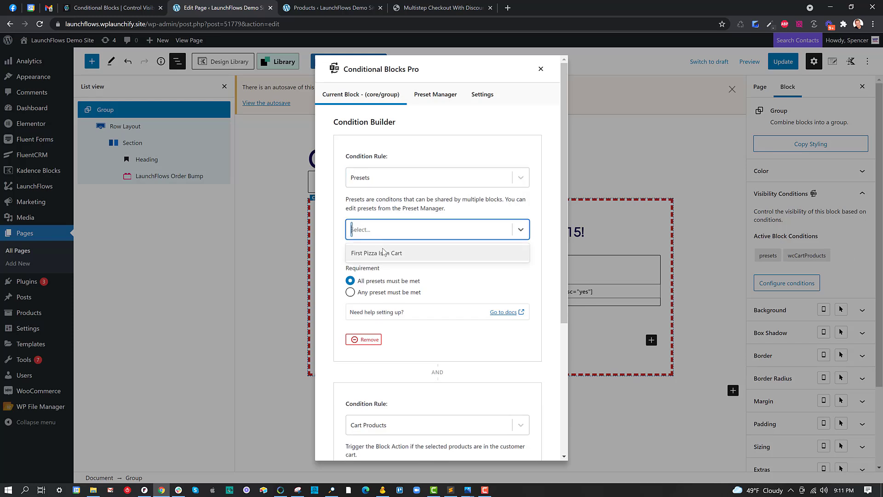
click(385, 252)
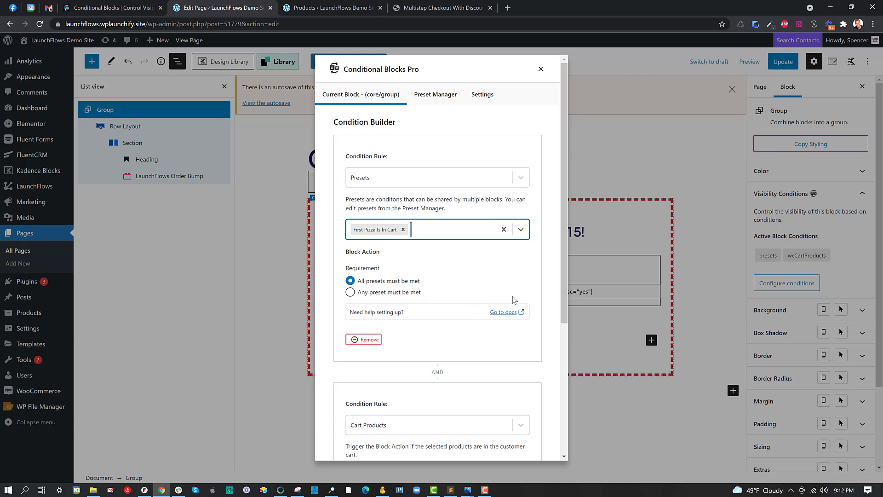
click(541, 68)
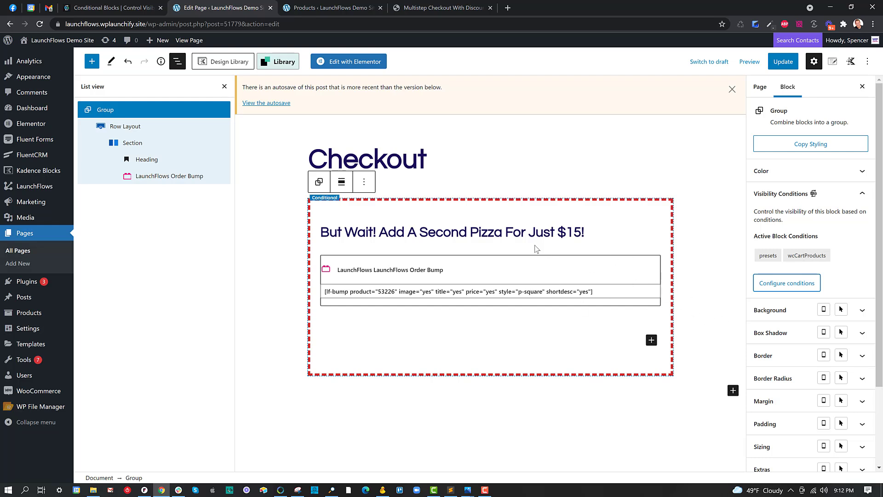
Dismiss the group's block options and insert an empty paragraph block below the group.
click(364, 183)
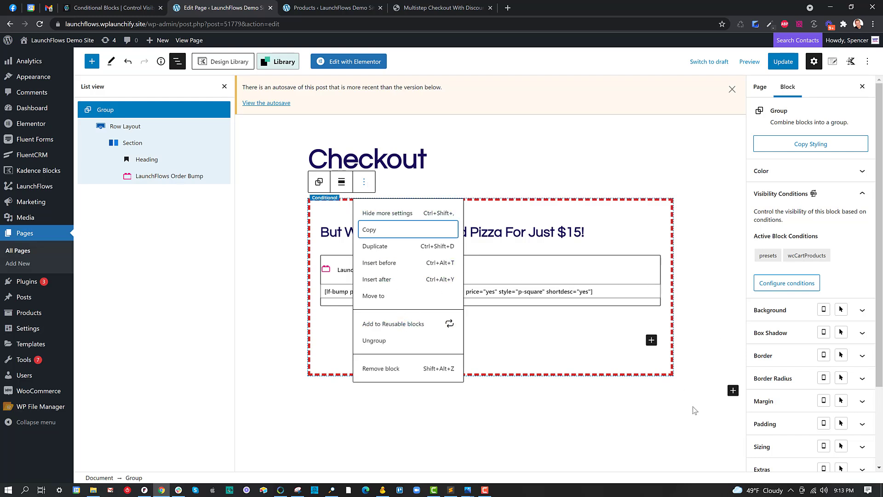
click(695, 430)
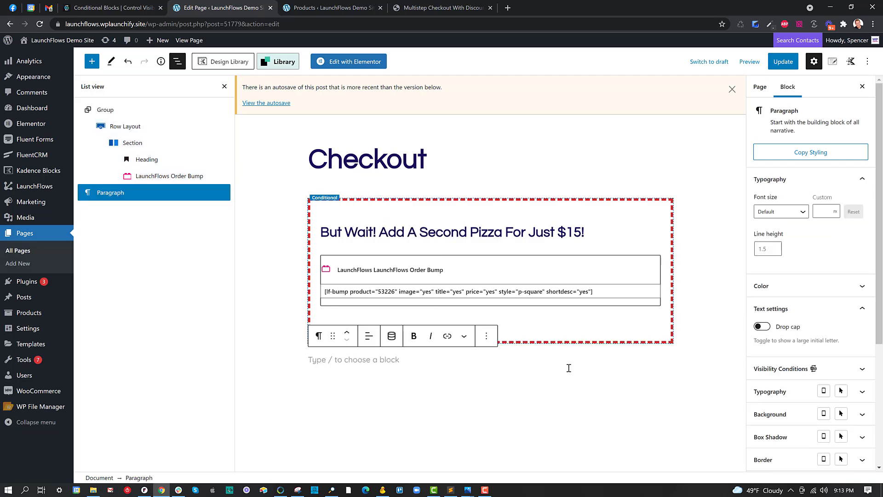